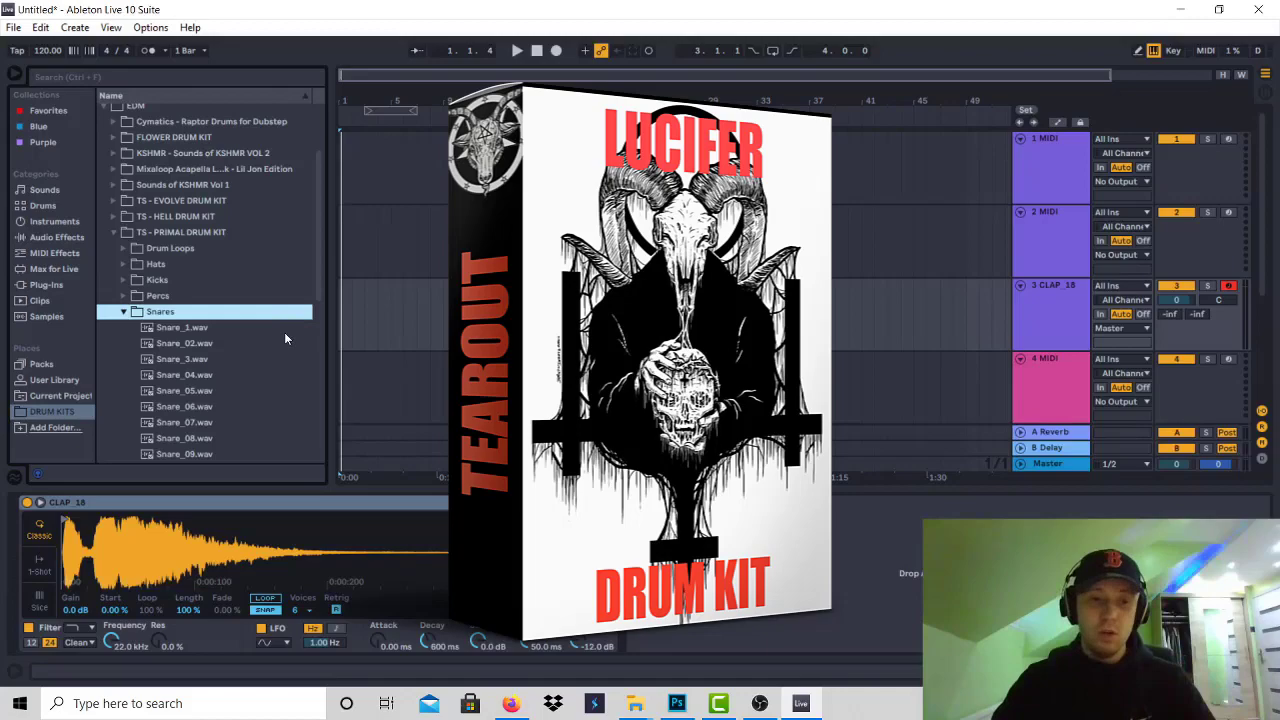
# Preview Snare_3, Snare_05, Snare_06 and Snare_07 in the Primal kit's Snares folder
pyautogui.scroll(-3, 233, 339)
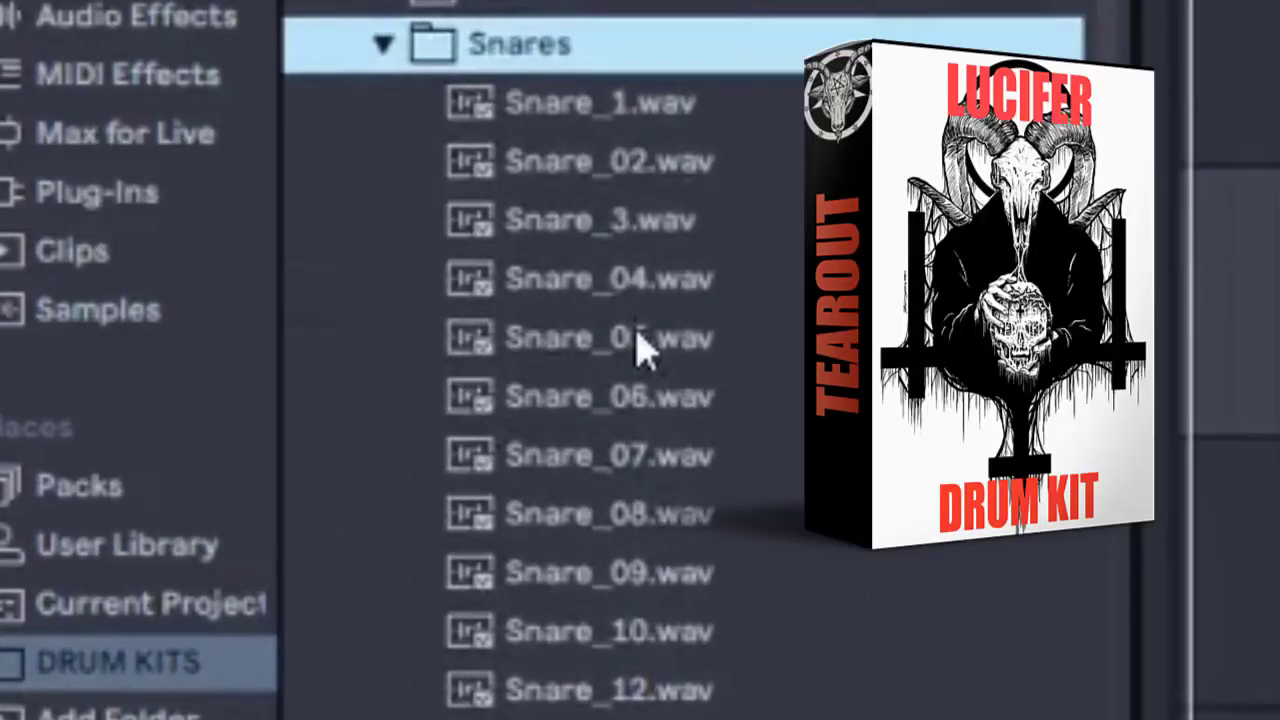
pyautogui.click(612, 232)
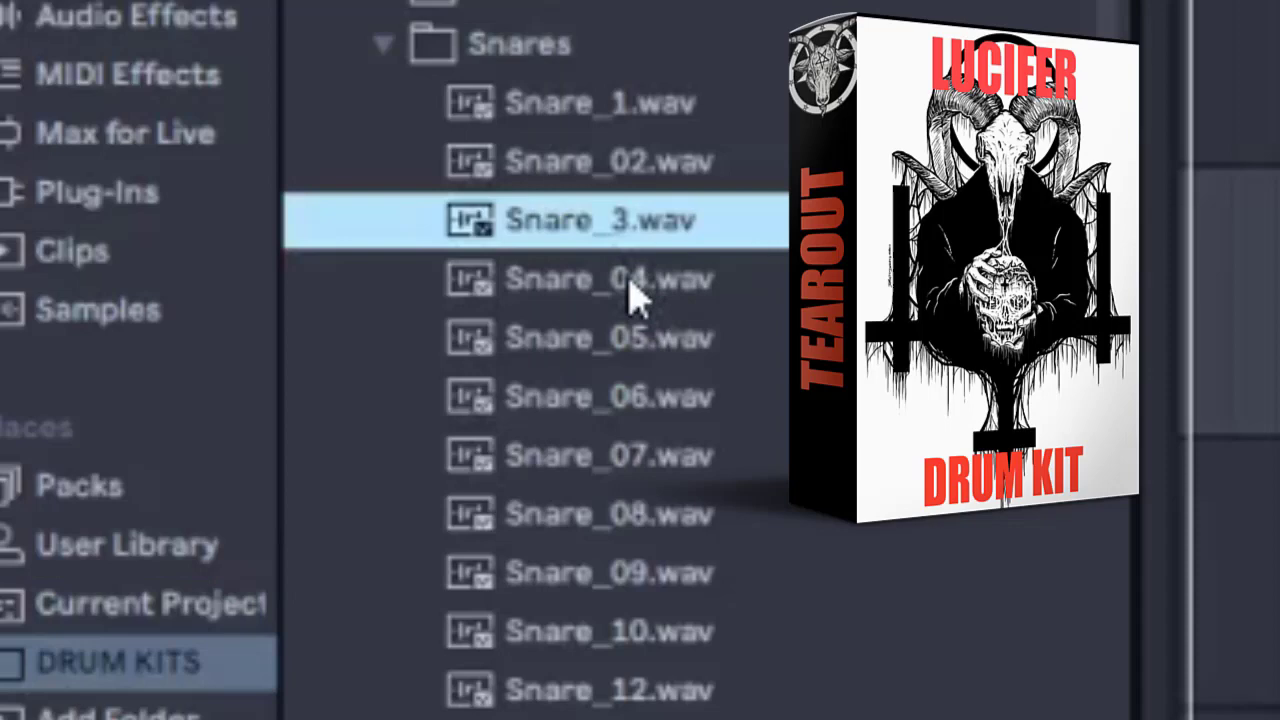
pyautogui.click(616, 336)
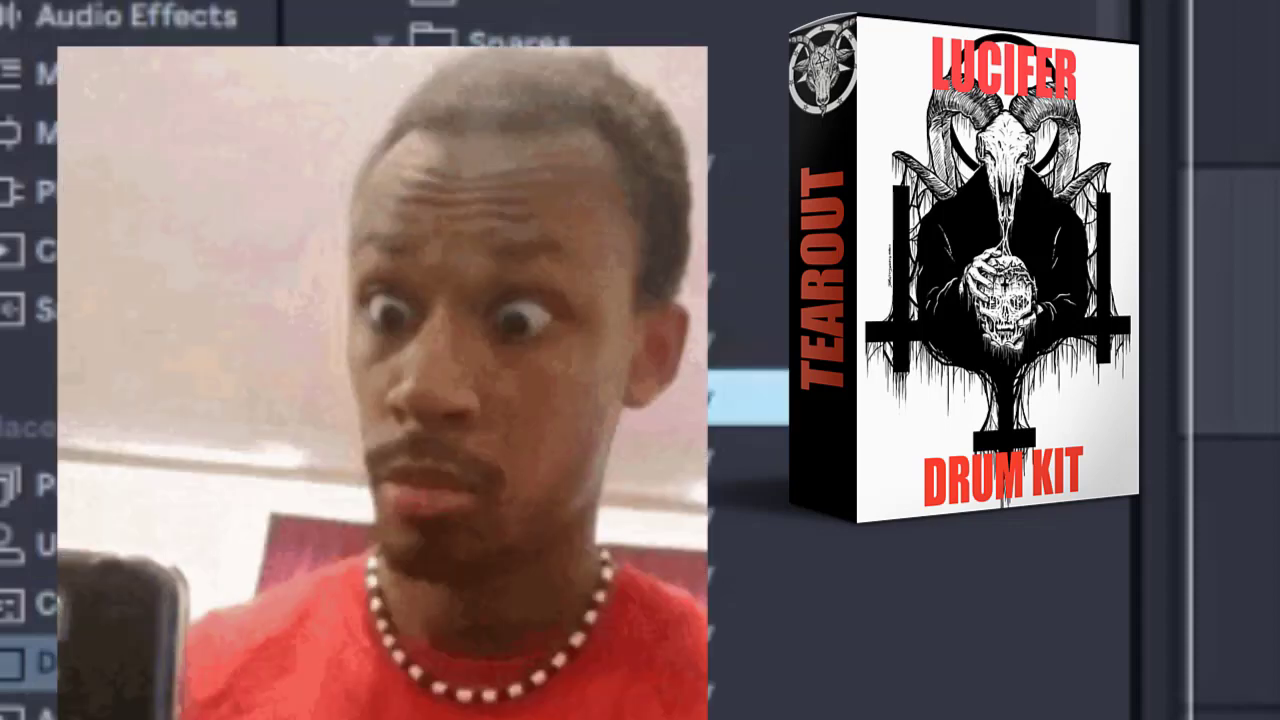
pyautogui.click(608, 396)
pyautogui.click(608, 455)
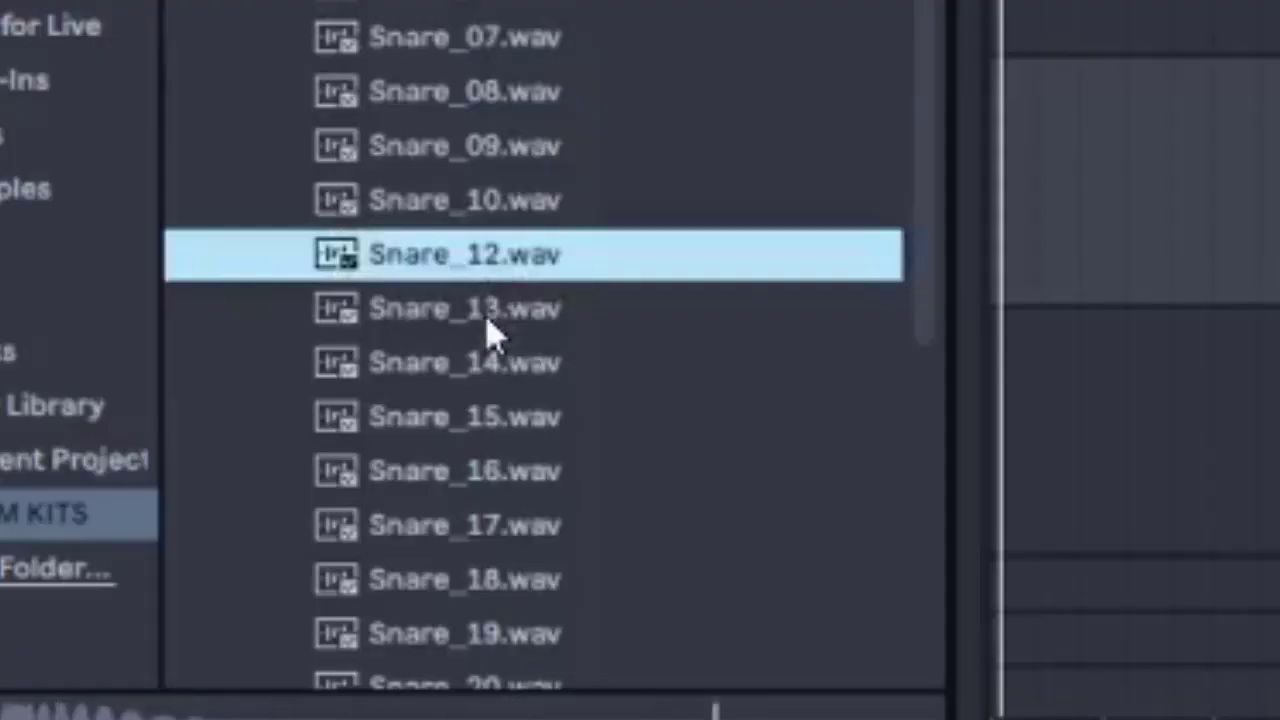
# Preview Snare_13, Snare_17 and Snare_21, then collapse the Snares folder
pyautogui.click(495, 322)
pyautogui.click(443, 533)
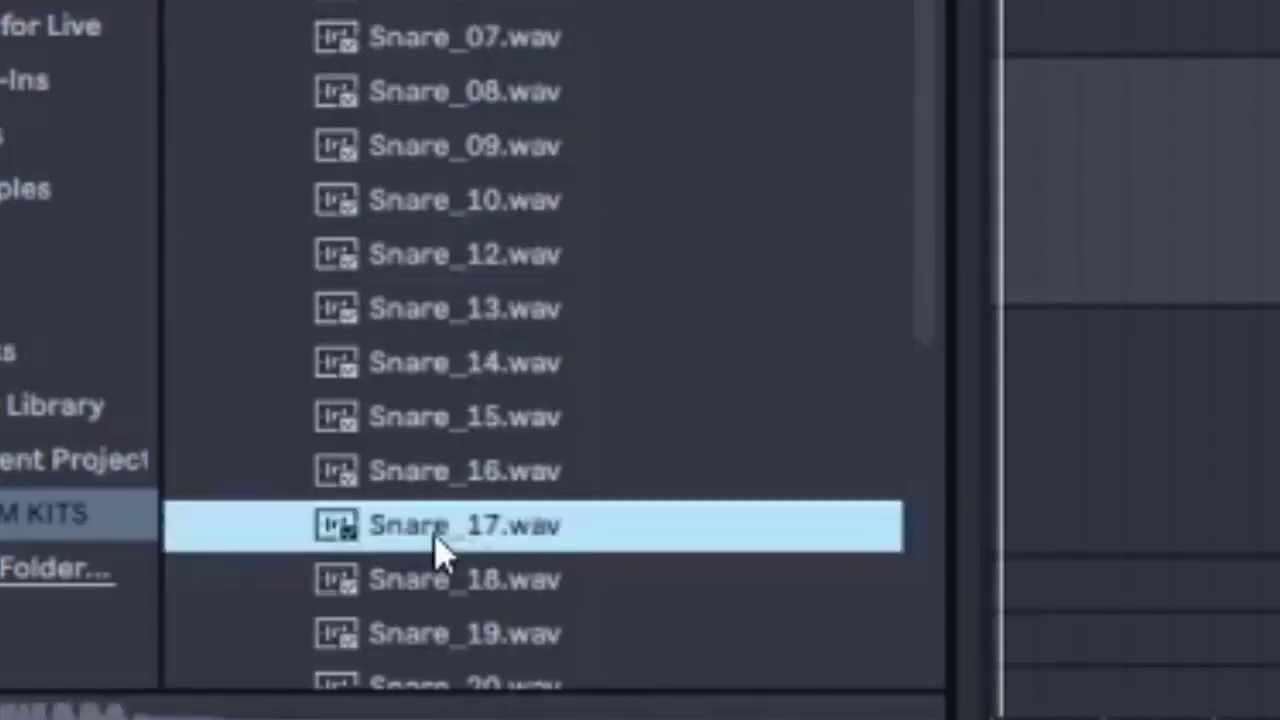
pyautogui.scroll(-3, 466, 425)
pyautogui.click(464, 422)
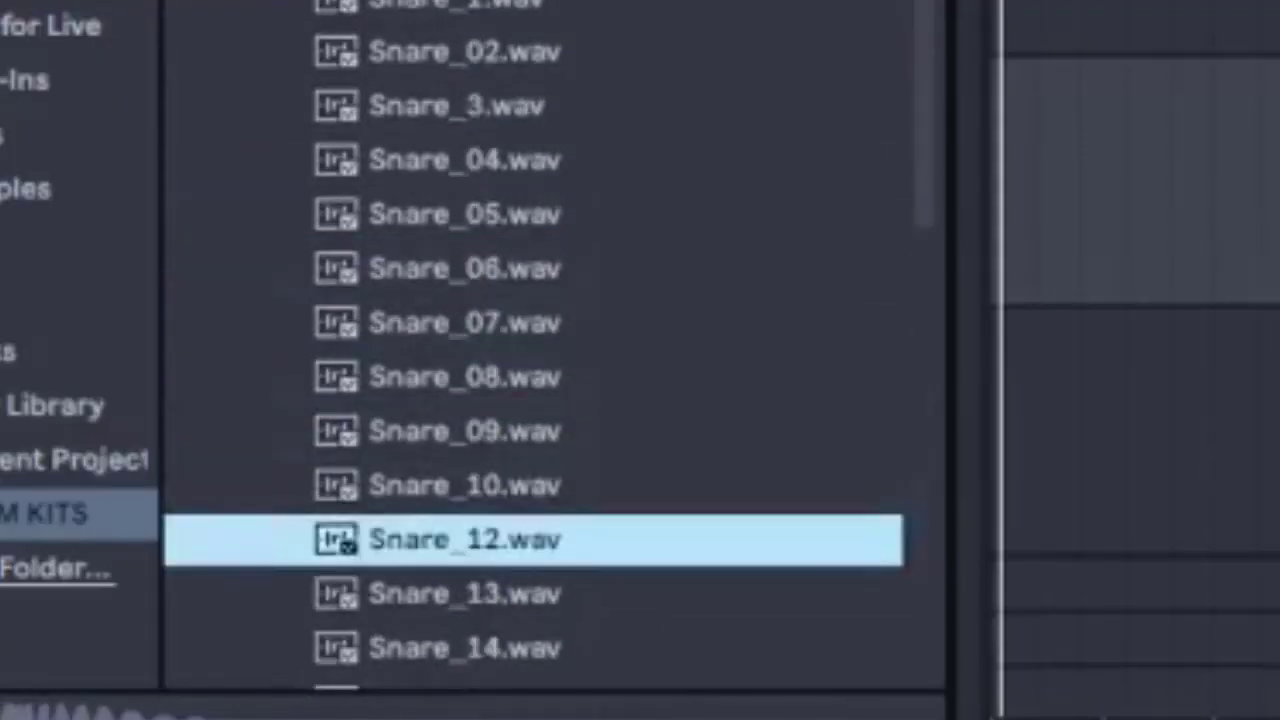
pyautogui.press('Left')
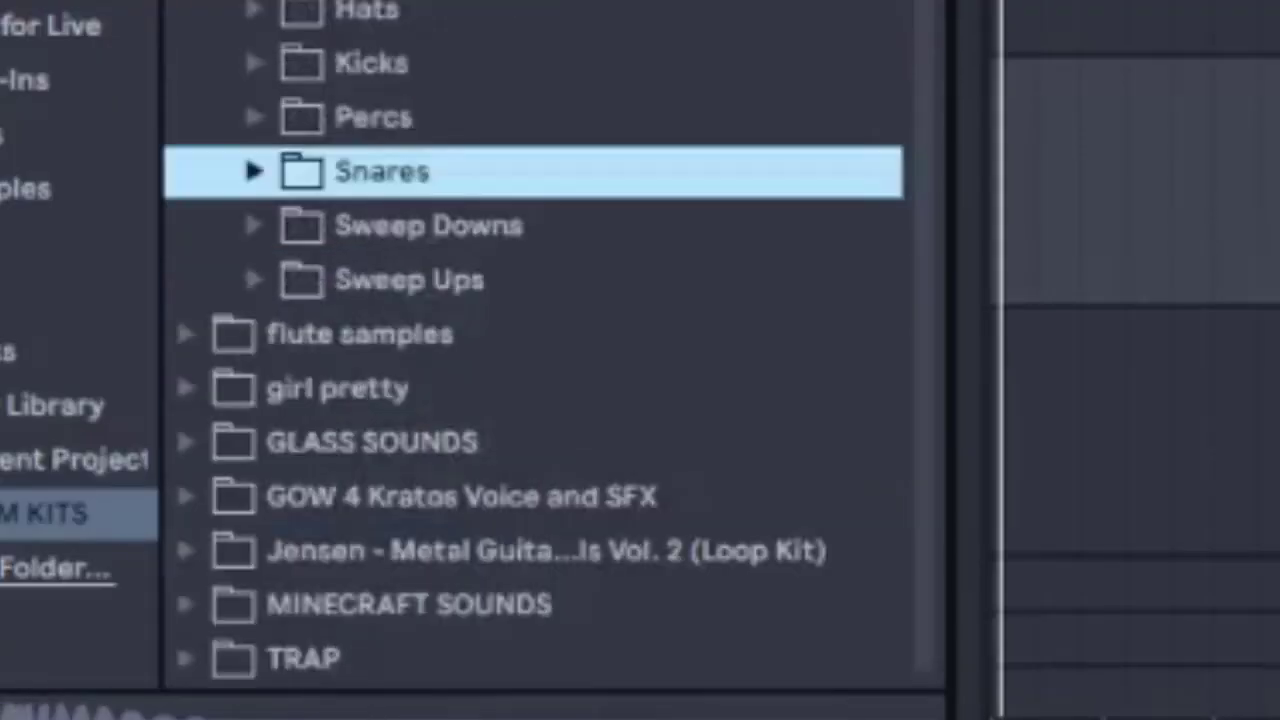
# Expand the Kicks folder and preview Kick_04, Kick_07, Kick_13 and Kick_18
pyautogui.click(398, 68)
pyautogui.scroll(-3, 440, 110)
pyautogui.click(466, 128)
pyautogui.click(448, 292)
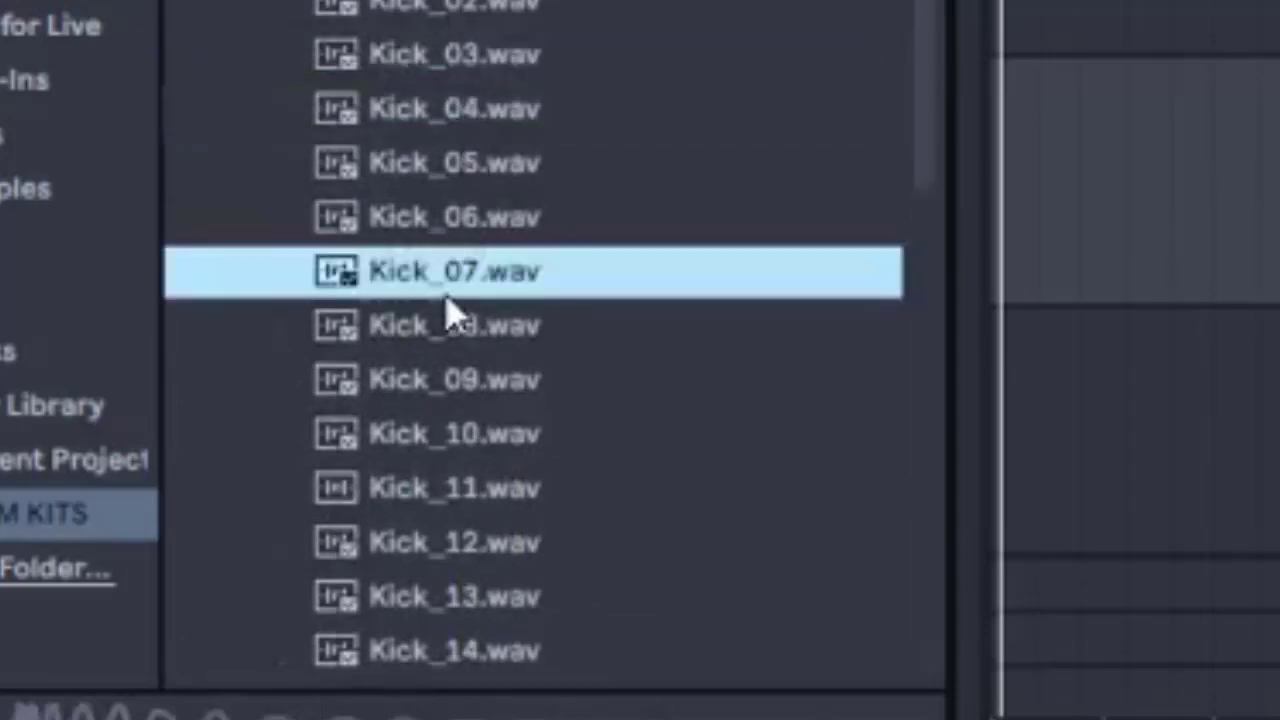
pyautogui.scroll(-5, 480, 214)
pyautogui.click(474, 240)
pyautogui.click(455, 525)
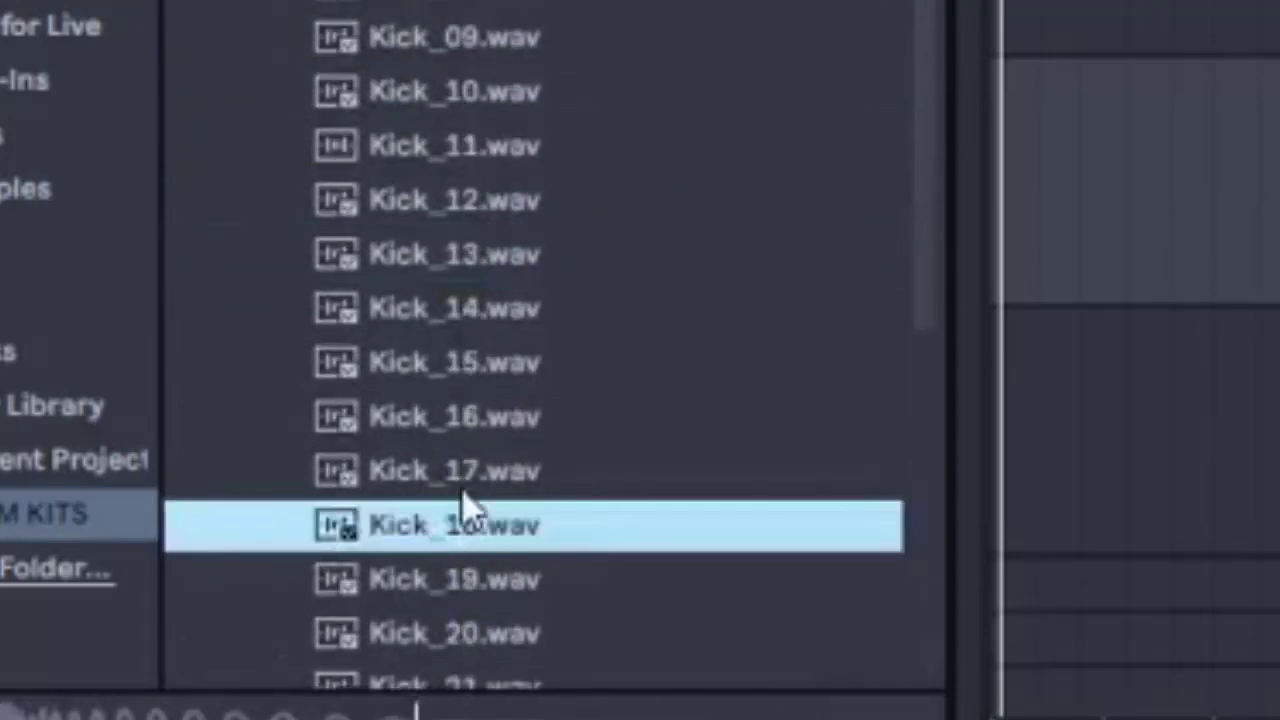
# Preview Kick_21, Kick_23 and Kick_24, then collapse the Kicks folder
pyautogui.scroll(-5, 478, 430)
pyautogui.click(487, 245)
pyautogui.click(481, 356)
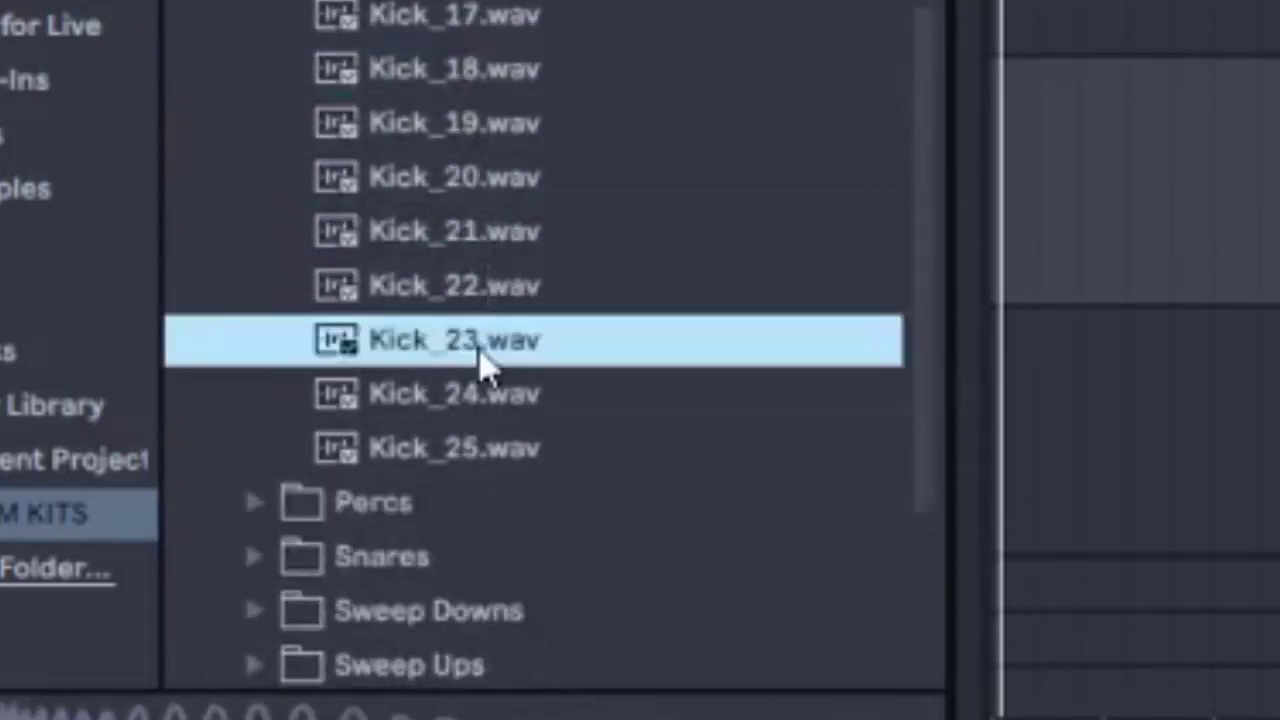
pyautogui.click(478, 405)
pyautogui.scroll(5, 668, 180)
pyautogui.scroll(3, 668, 180)
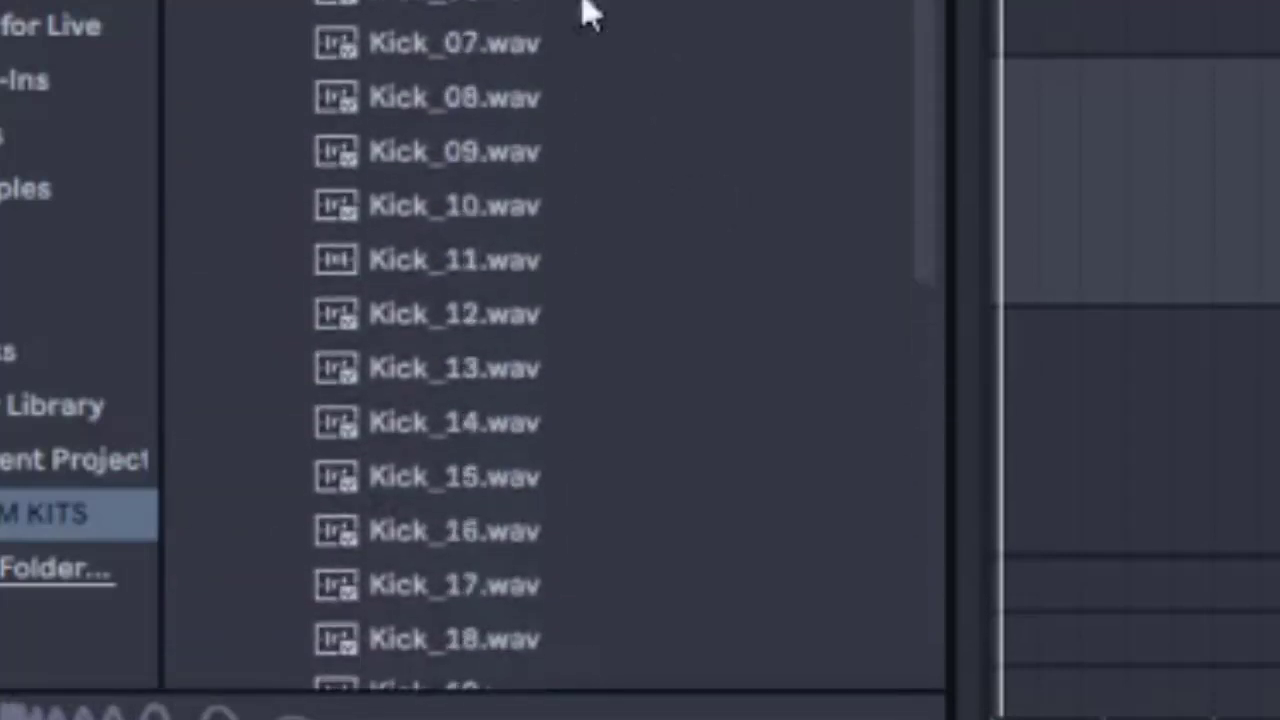
pyautogui.press('Left')
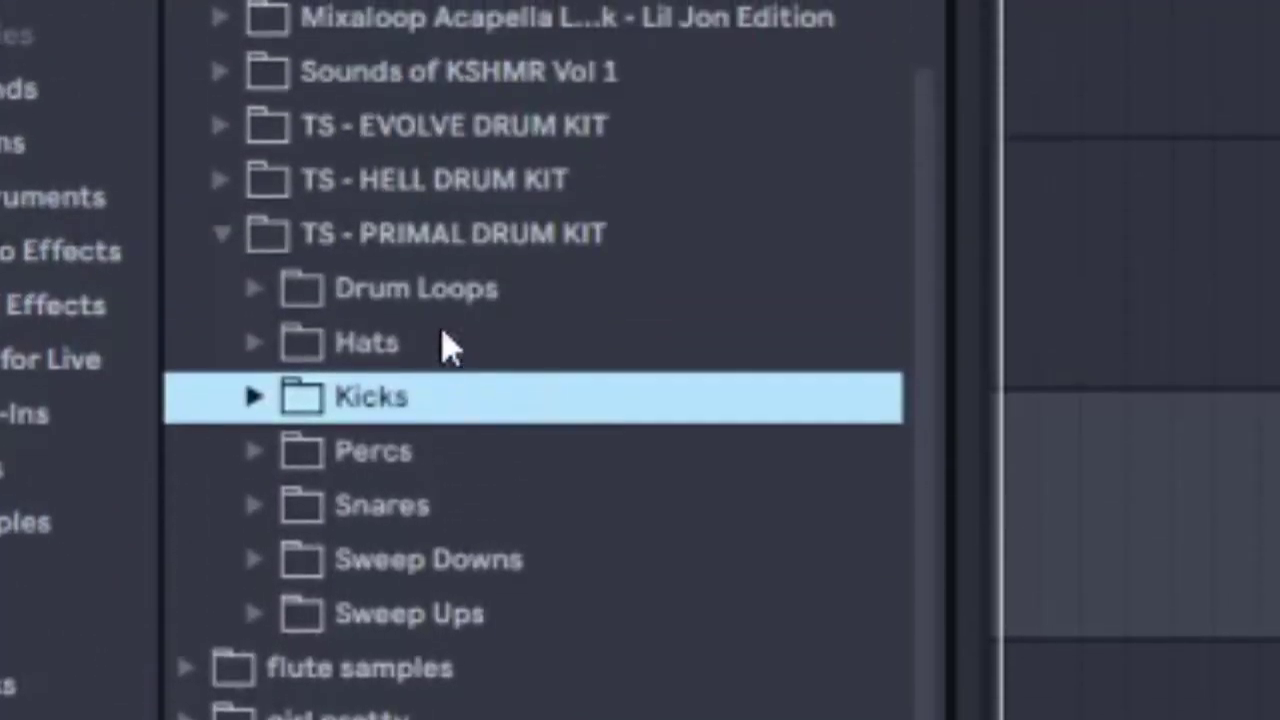
# Expand Drum Loops and preview FullDrumLoop_03_140, FullDrumLoop_06_140 and FullDrumLoop_11_140
pyautogui.click(470, 292)
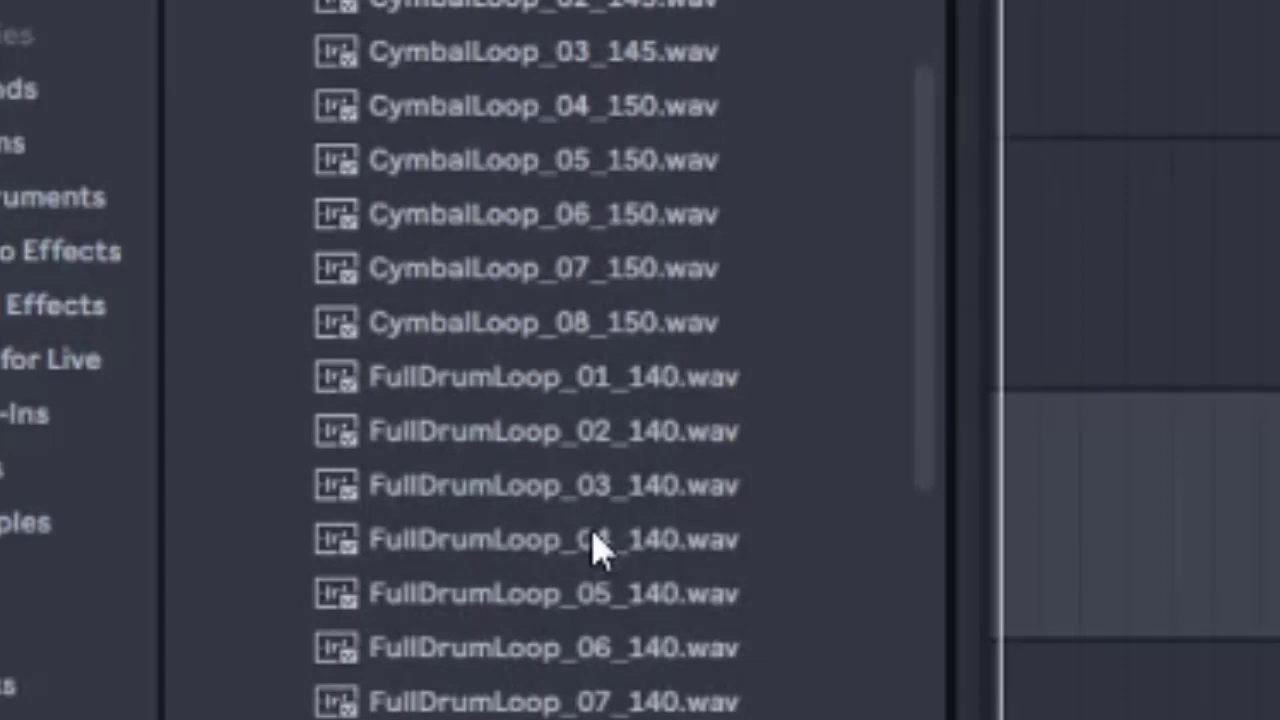
pyautogui.scroll(-4, 593, 548)
pyautogui.scroll(-7, 594, 551)
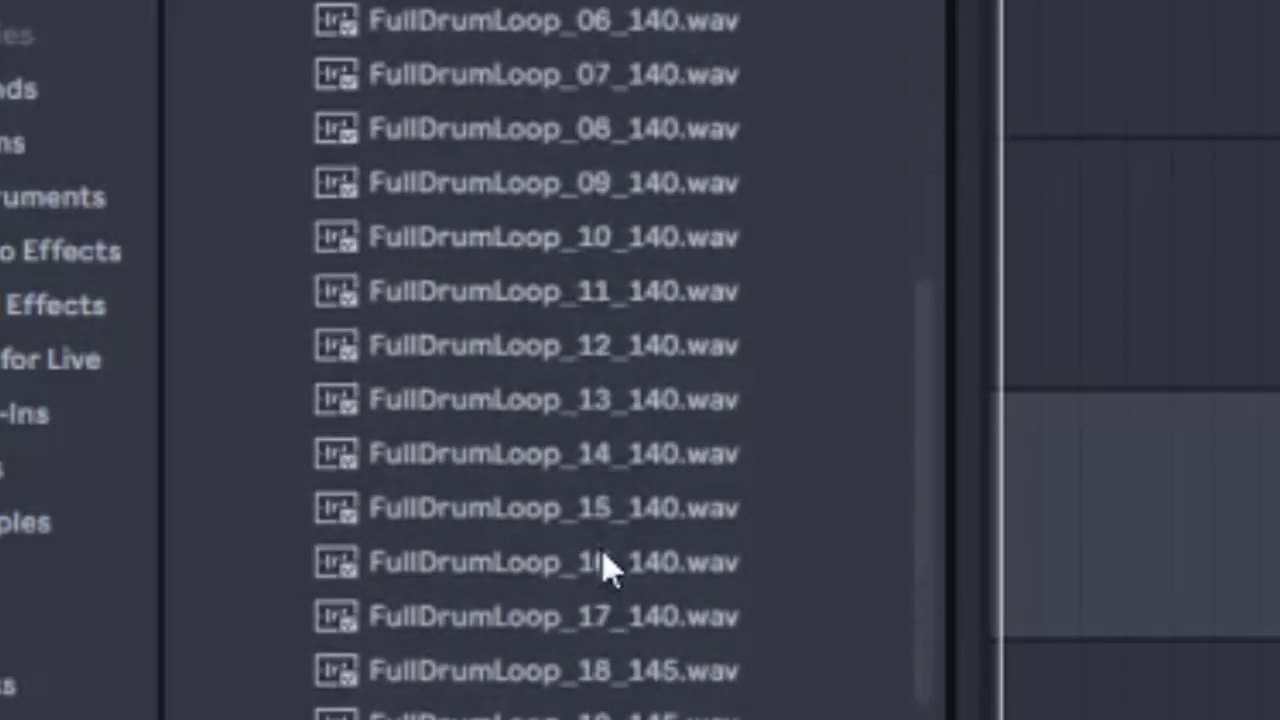
pyautogui.scroll(-4, 607, 570)
pyautogui.scroll(5, 607, 580)
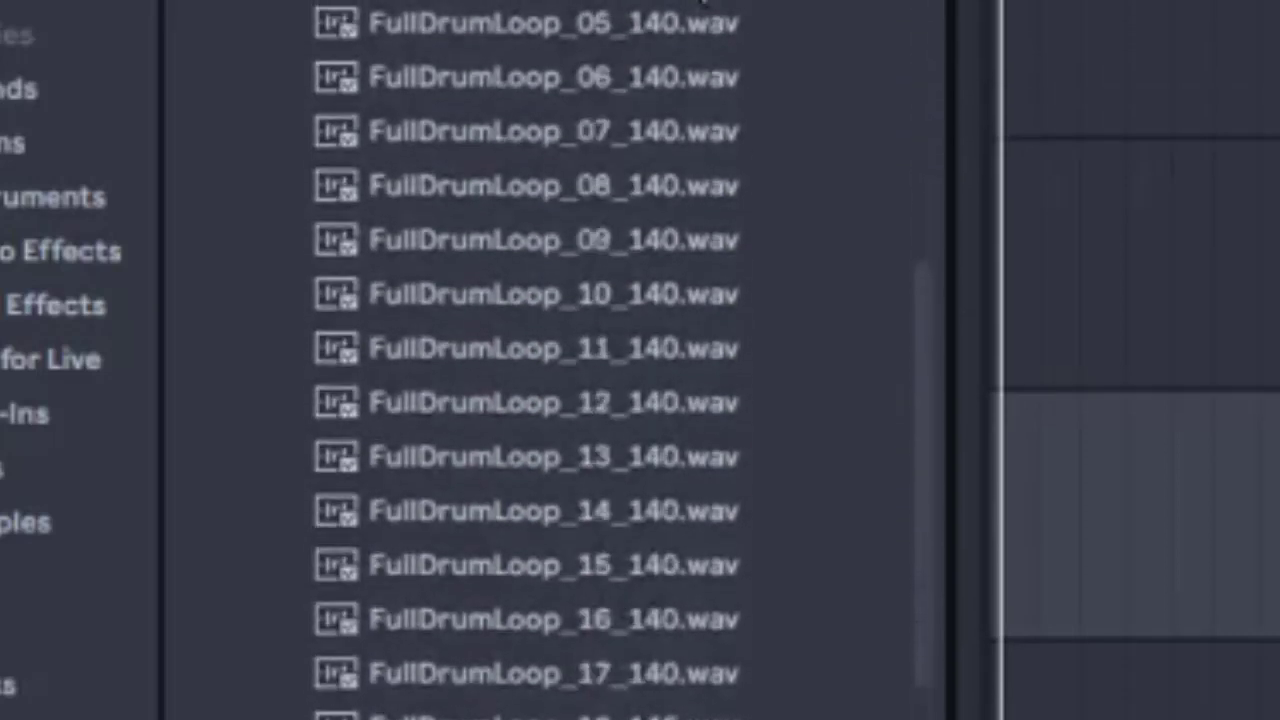
pyautogui.scroll(6, 677, 323)
pyautogui.click(535, 382)
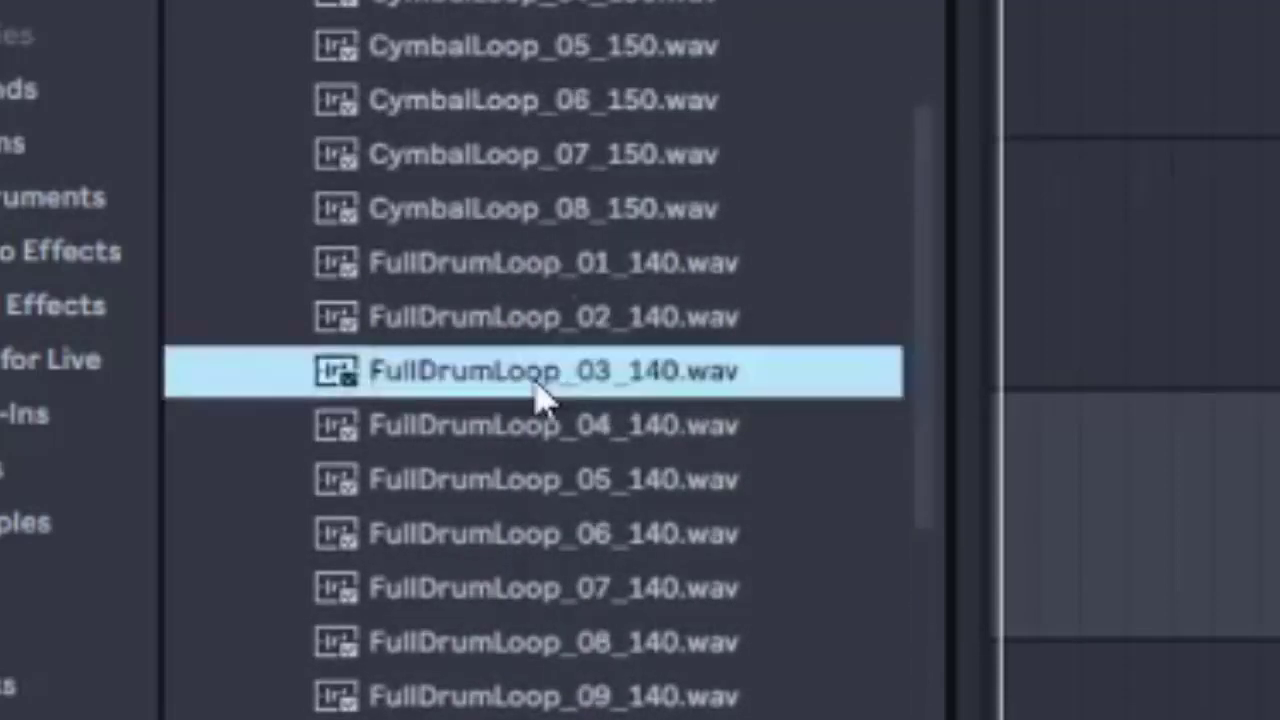
pyautogui.click(580, 552)
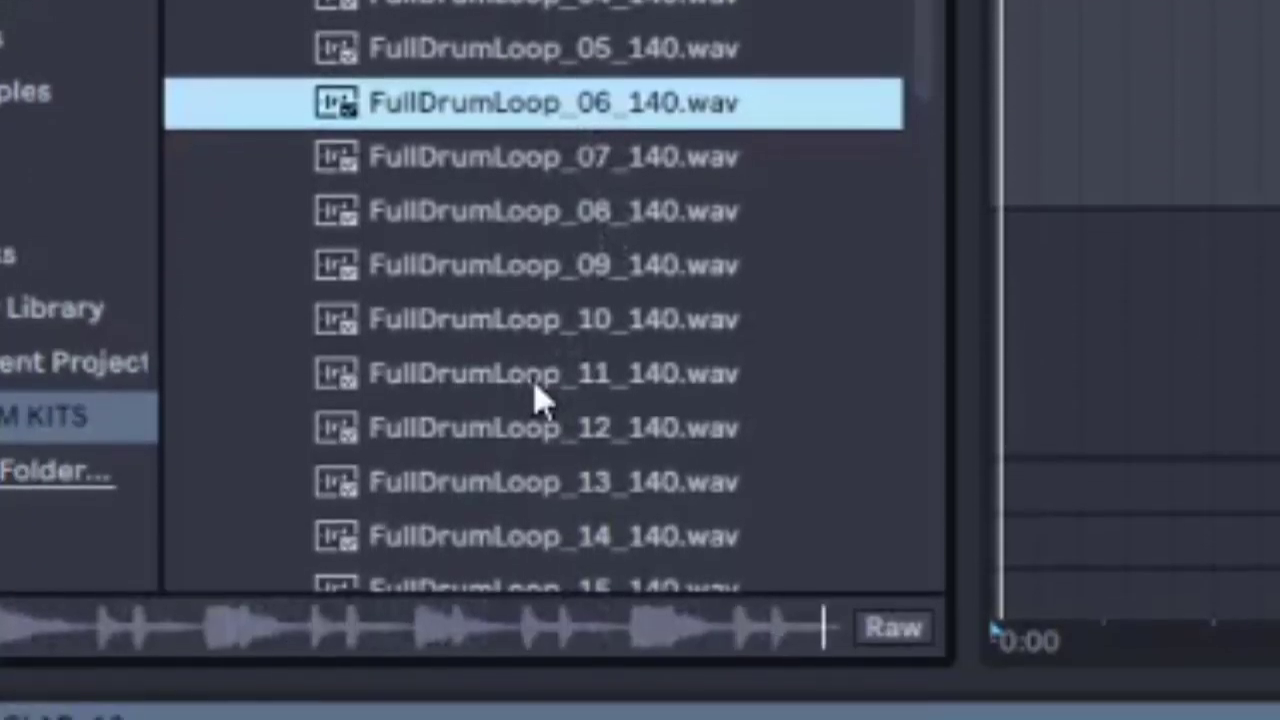
pyautogui.click(535, 388)
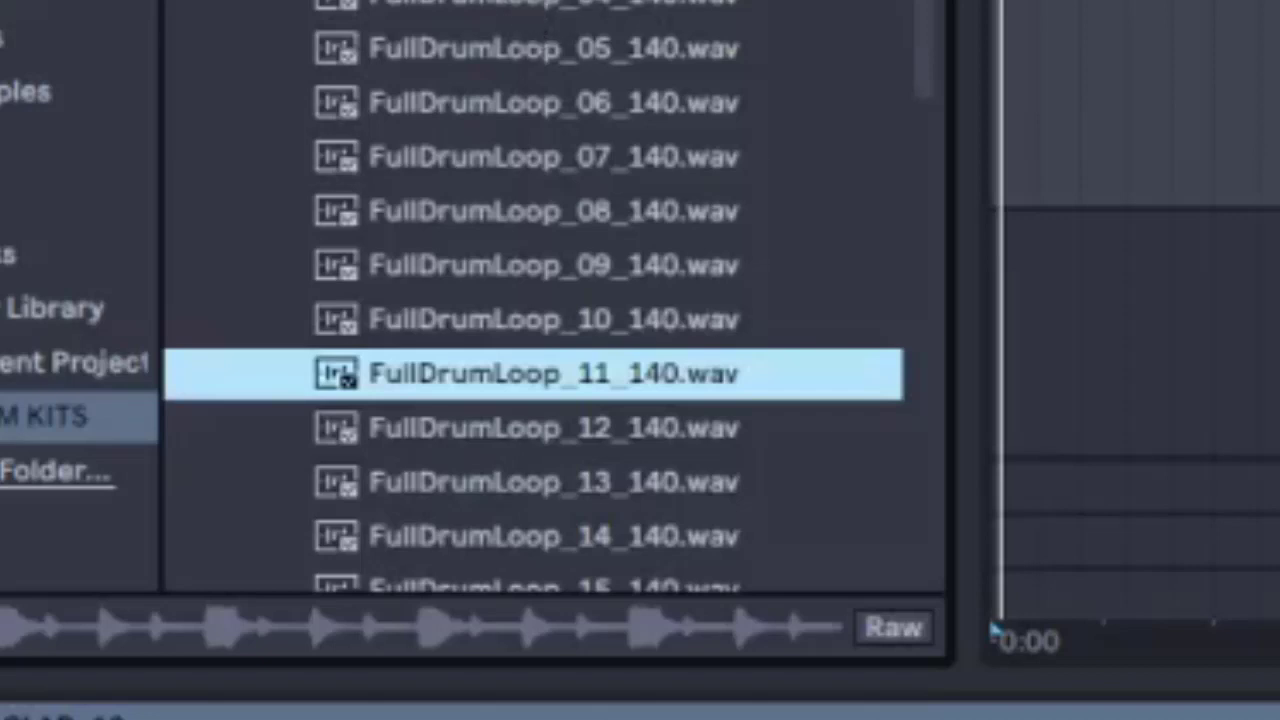
# Preview FullDrumLoop_26_150.wav further down the Drum Loops list
pyautogui.scroll(6, 500, 10)
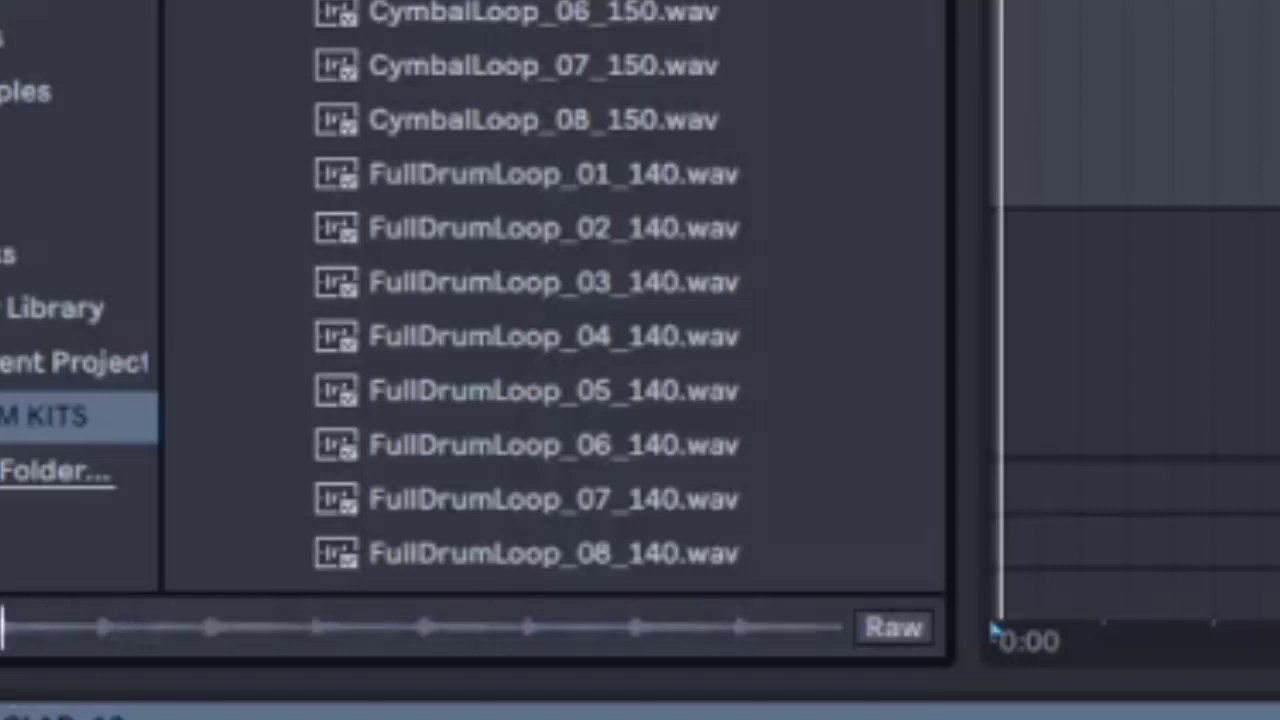
pyautogui.scroll(-9, 555, 125)
pyautogui.click(555, 103)
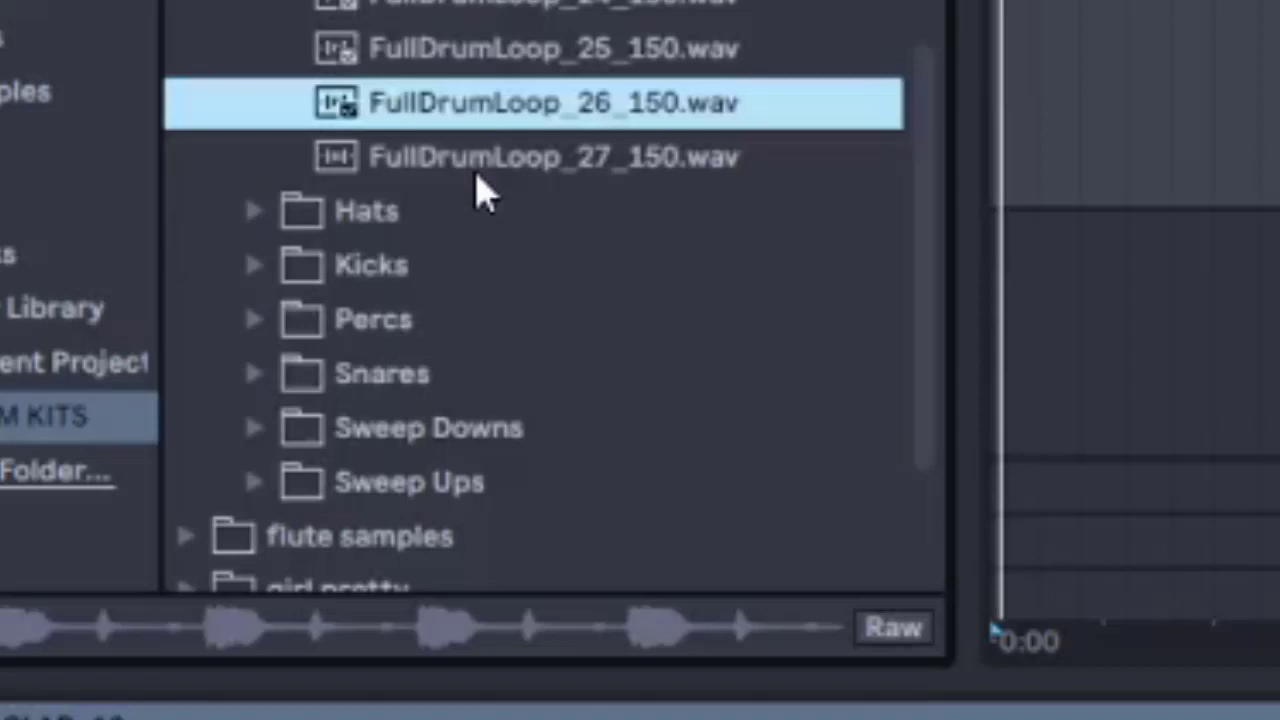
# Expand Sweep Downs and preview Sweepdown_07, Sweepdown_09, Sweepdown_04 and Sweepdown_10
pyautogui.click(480, 289)
pyautogui.scroll(-3, 495, 240)
pyautogui.click(505, 220)
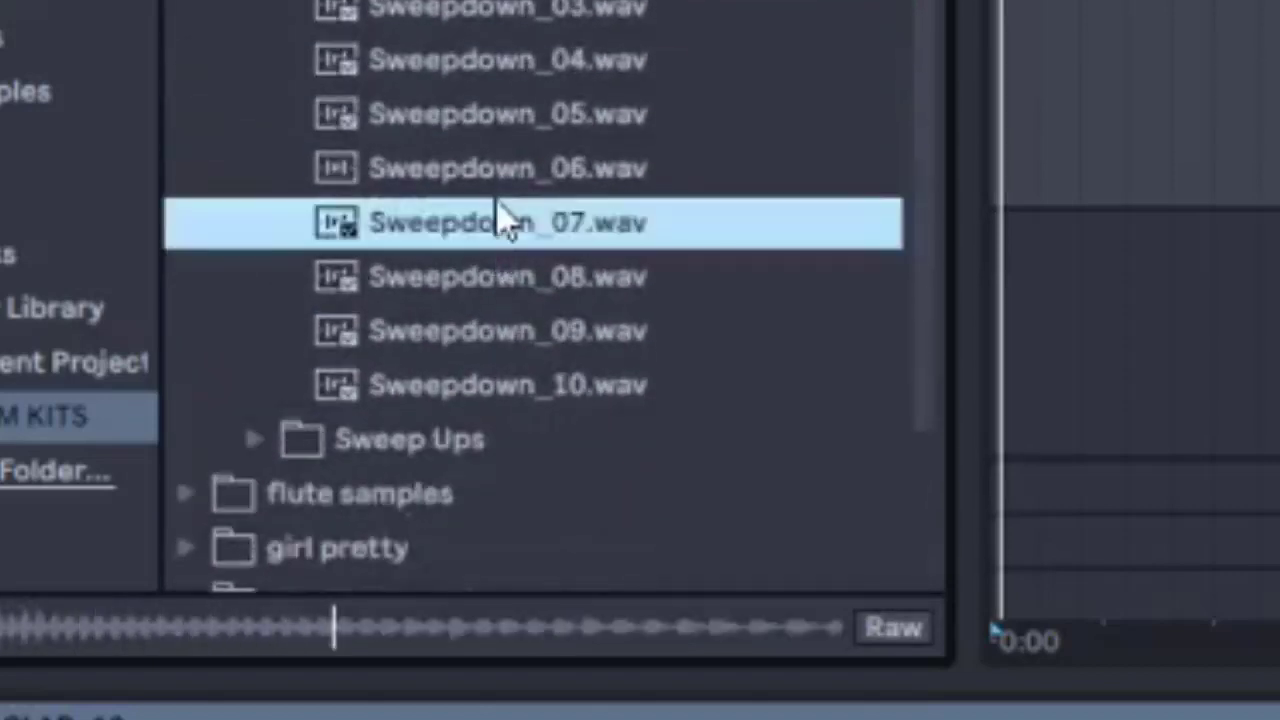
pyautogui.click(482, 335)
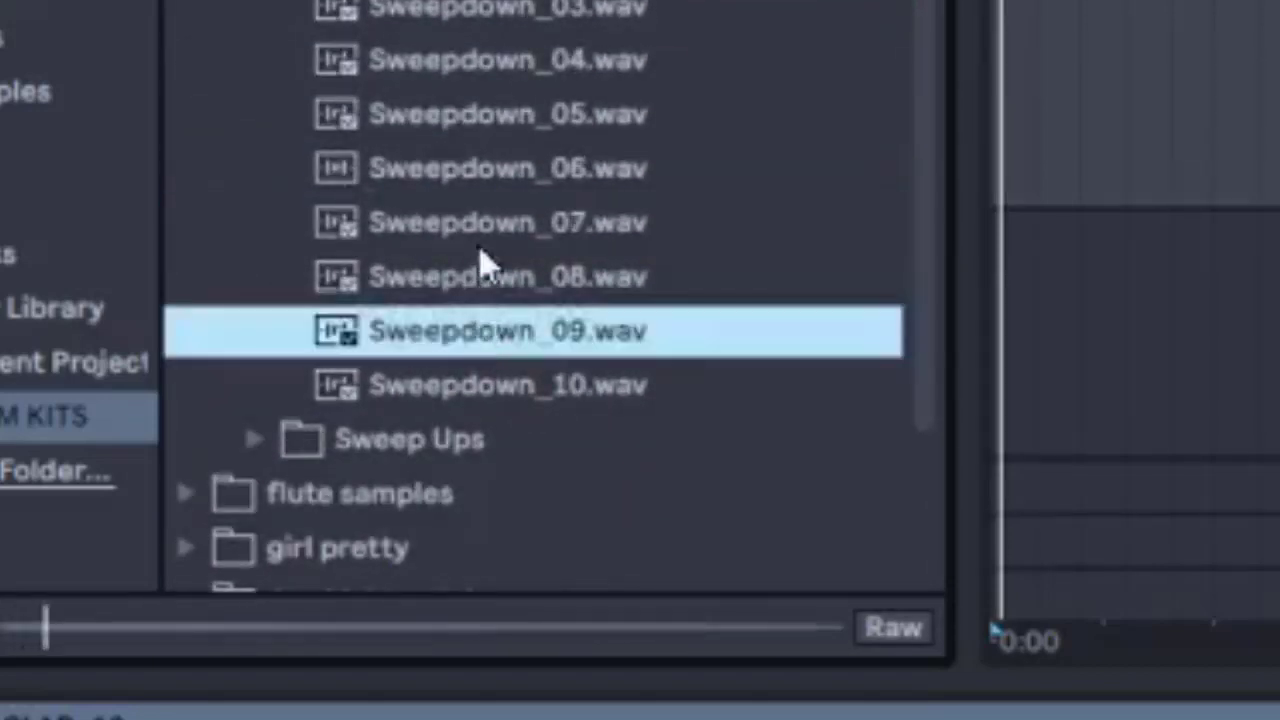
pyautogui.click(472, 80)
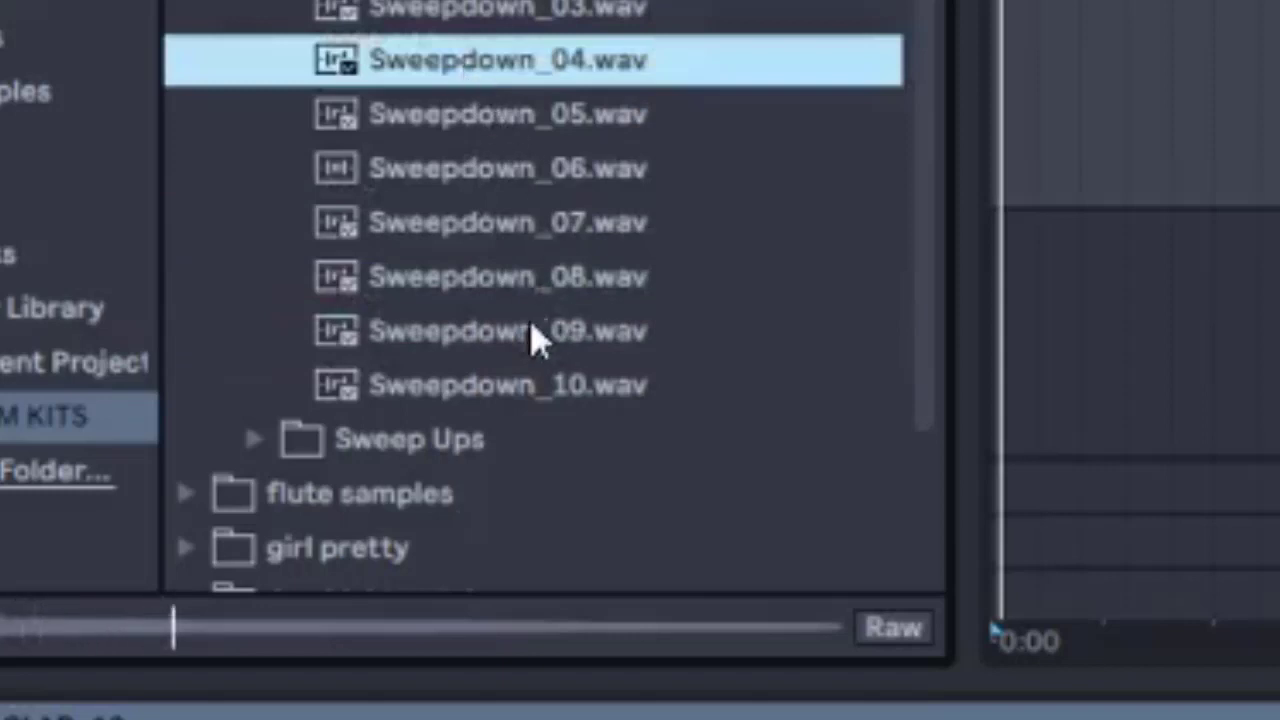
pyautogui.click(496, 392)
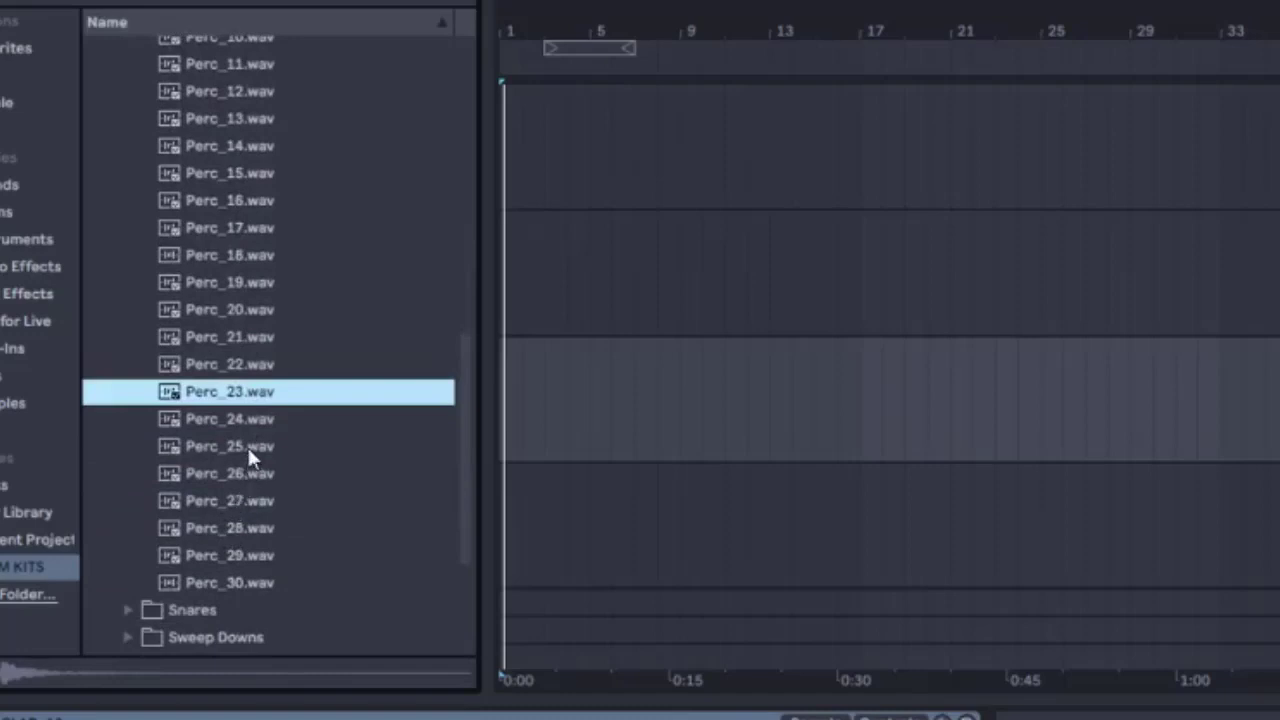
# Preview Perc_25, 27, 29, 09, 04, 05 and 01, then collapse the Percs folder
pyautogui.click(250, 446)
pyautogui.click(249, 500)
pyautogui.click(249, 555)
pyautogui.scroll(3, 252, 450)
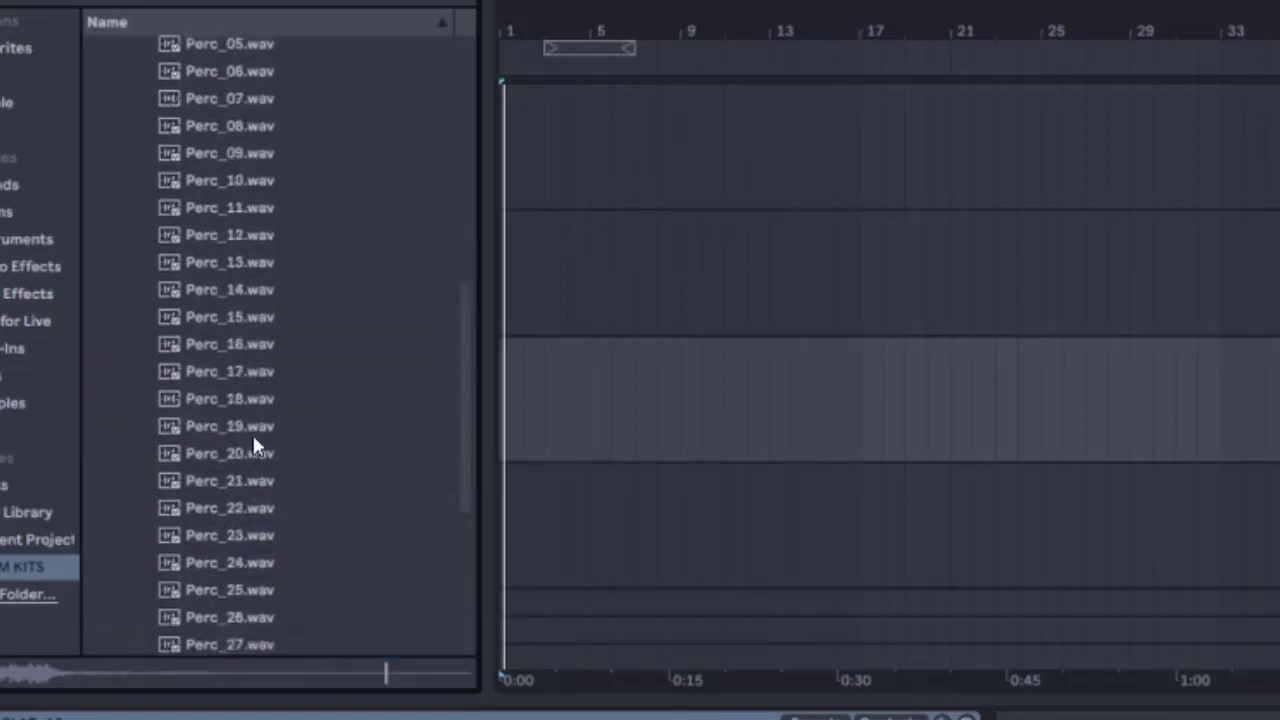
pyautogui.scroll(2, 250, 440)
pyautogui.click(236, 207)
pyautogui.scroll(6, 232, 318)
pyautogui.click(228, 361)
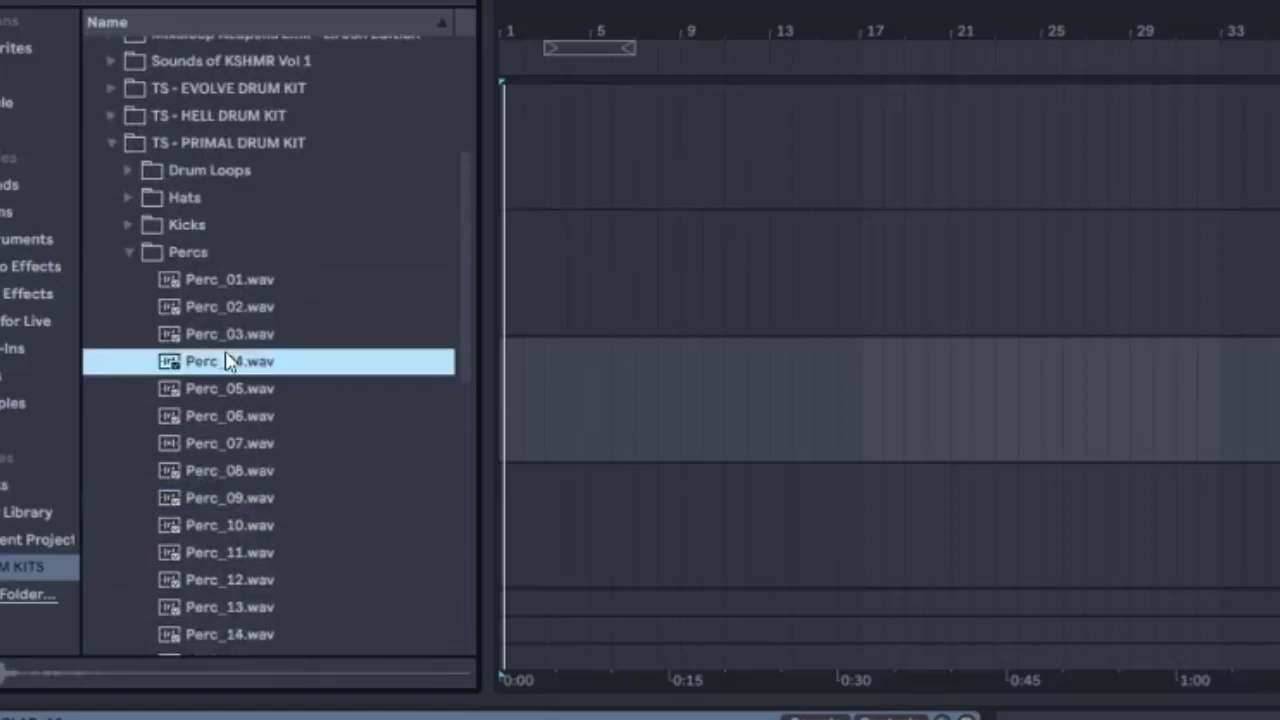
pyautogui.click(239, 391)
pyautogui.click(227, 290)
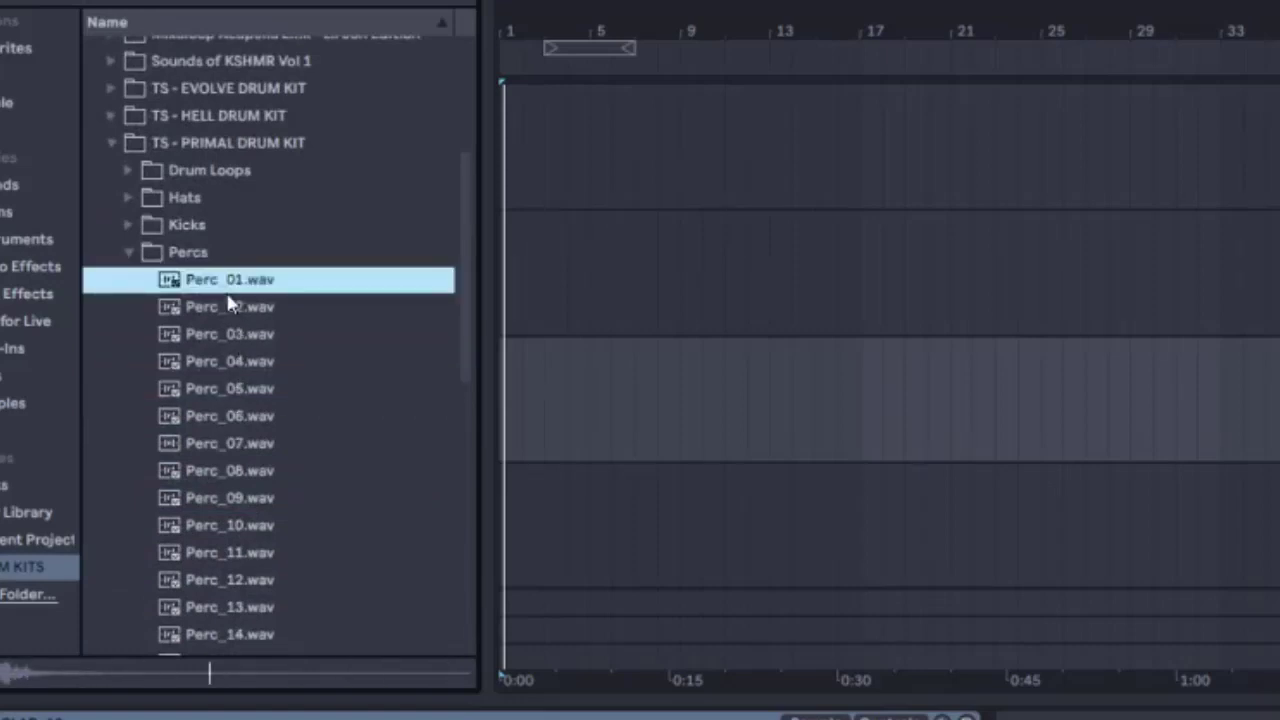
pyautogui.click(127, 254)
# Expand Hats, preview ClosedHiHat_02, 07 and 10, then collapse Hats
pyautogui.click(128, 312)
pyautogui.click(192, 395)
pyautogui.click(206, 503)
pyautogui.click(201, 588)
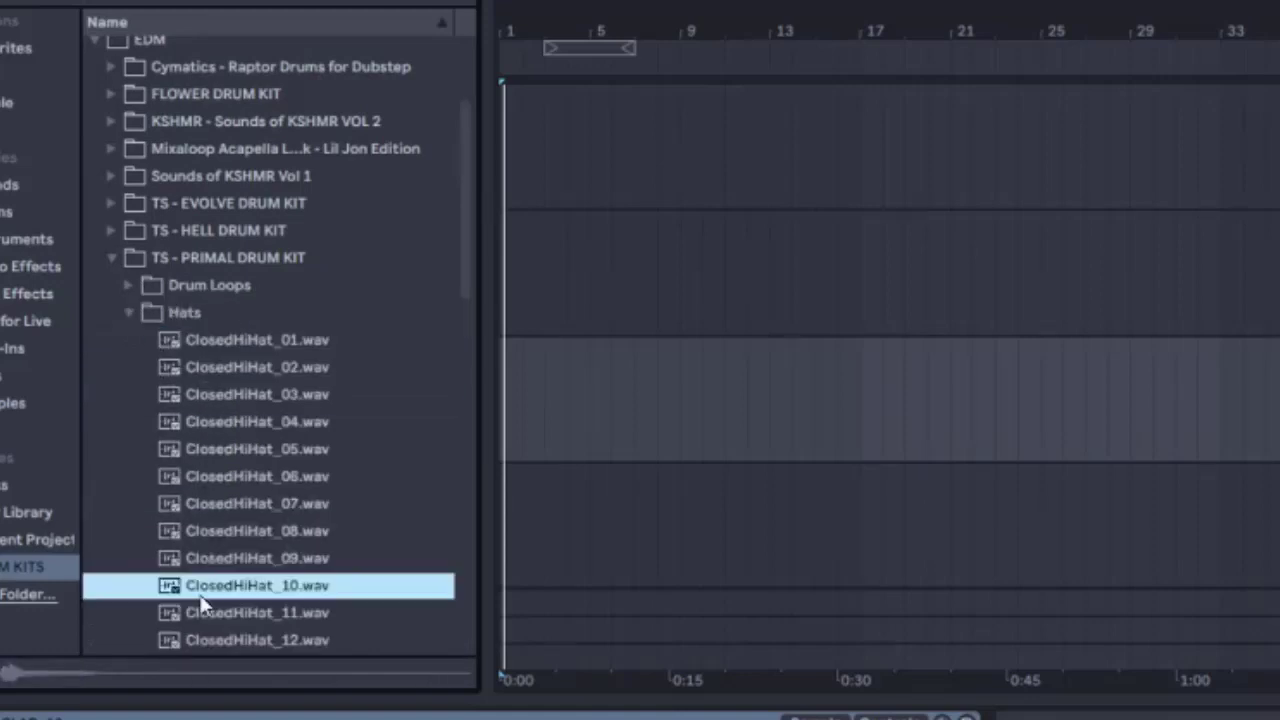
pyautogui.scroll(-5, 215, 575)
pyautogui.click(125, 111)
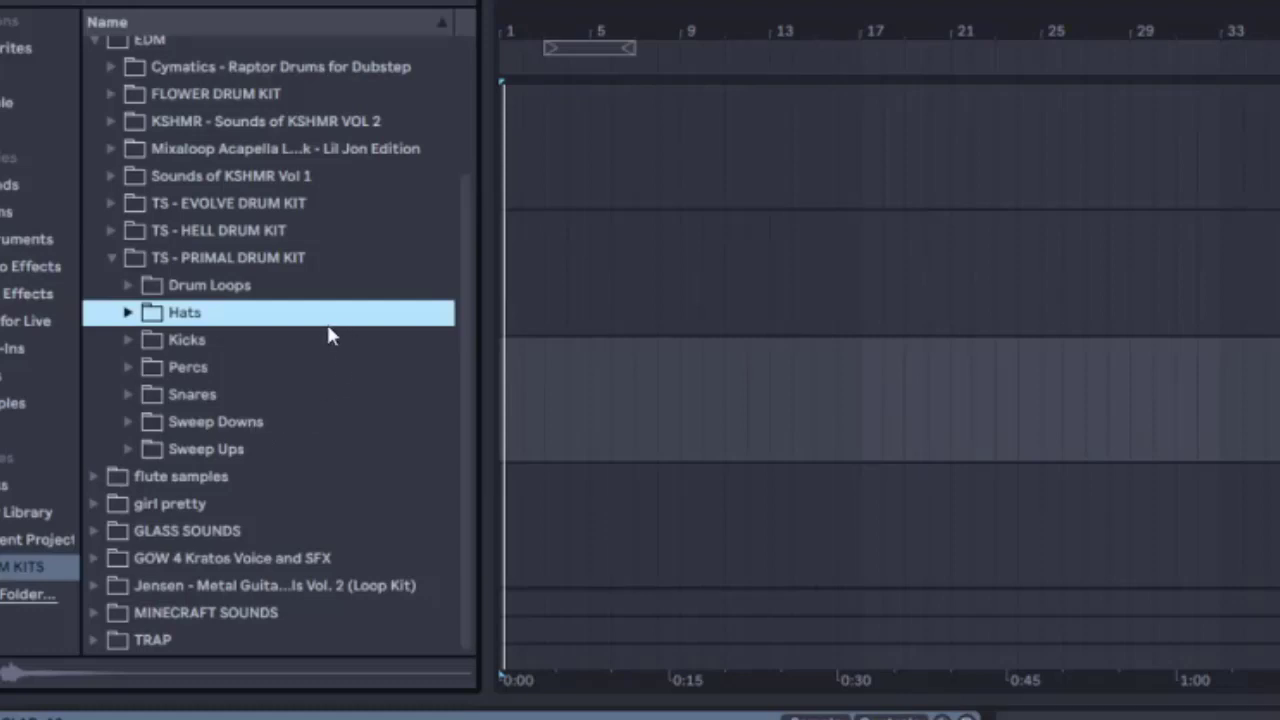
# Expand TS - HELL DRUM KIT, preview Snare_rolls 02, 06, 10 and 12, collapsing CRASHES and DRUM_ROLLS
pyautogui.click(110, 229)
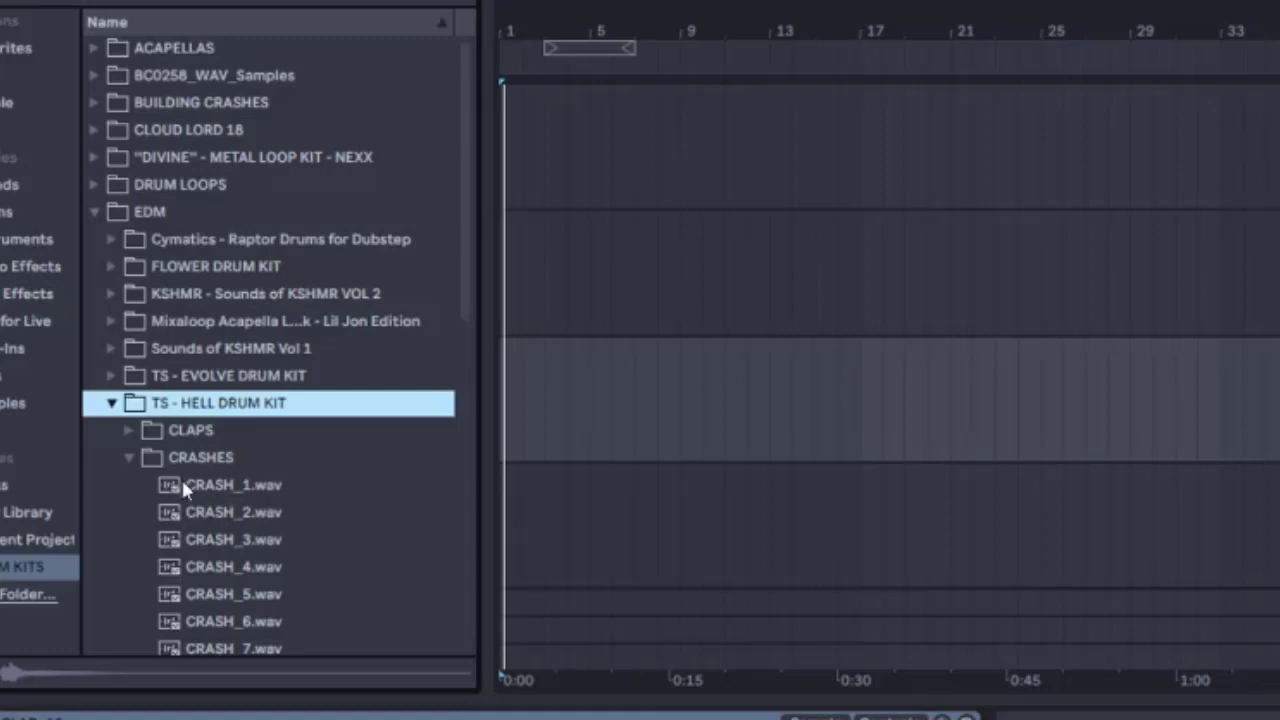
pyautogui.click(130, 458)
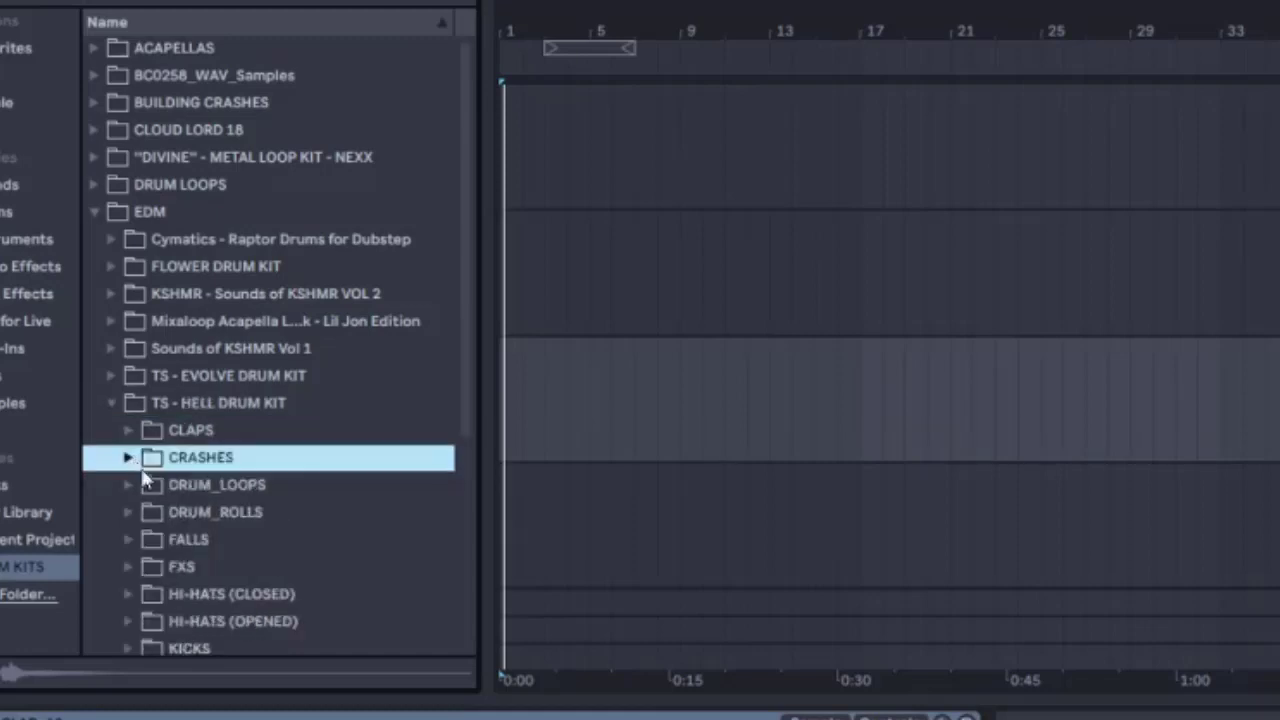
pyautogui.click(240, 510)
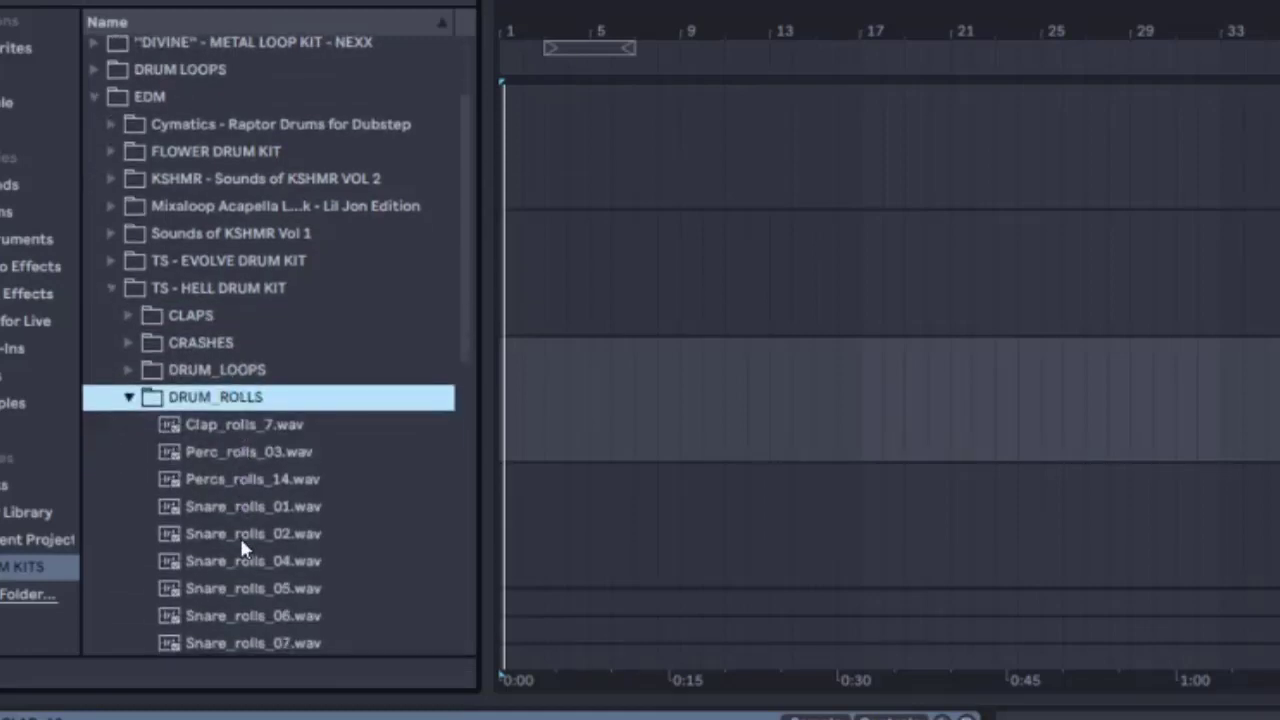
pyautogui.click(247, 535)
pyautogui.click(248, 614)
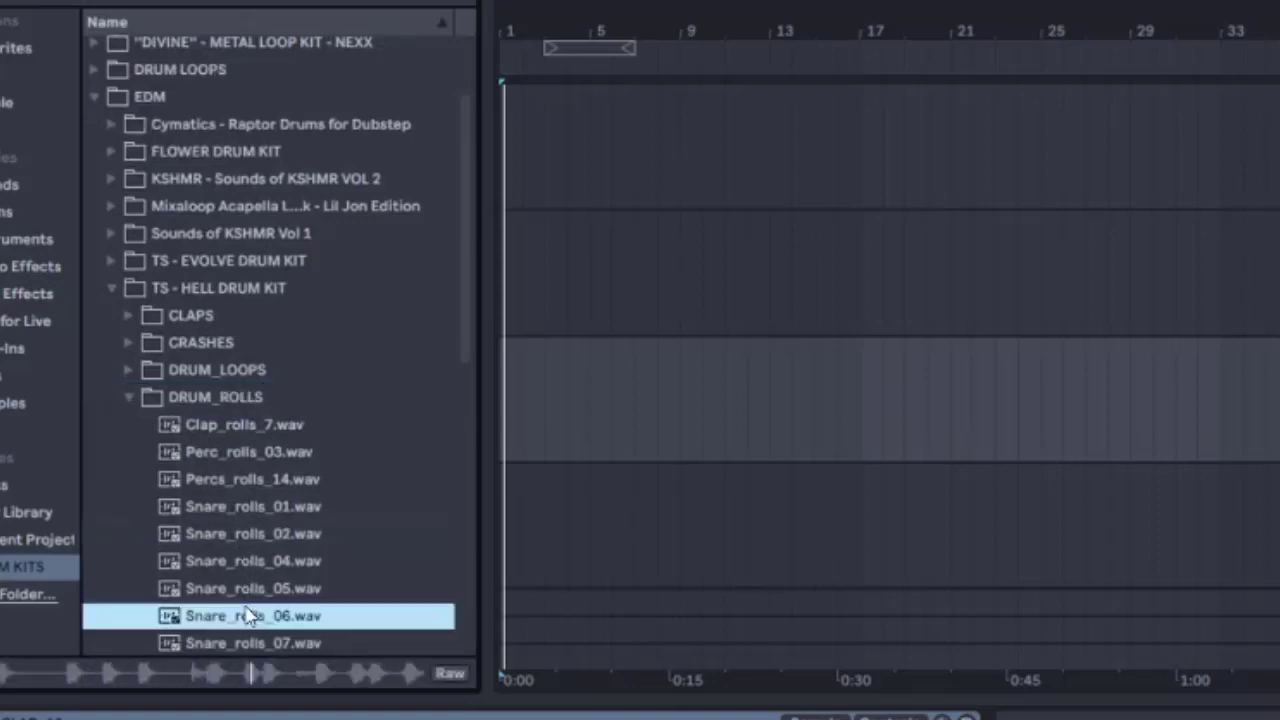
pyautogui.scroll(-3, 245, 557)
pyautogui.click(244, 533)
pyautogui.click(247, 576)
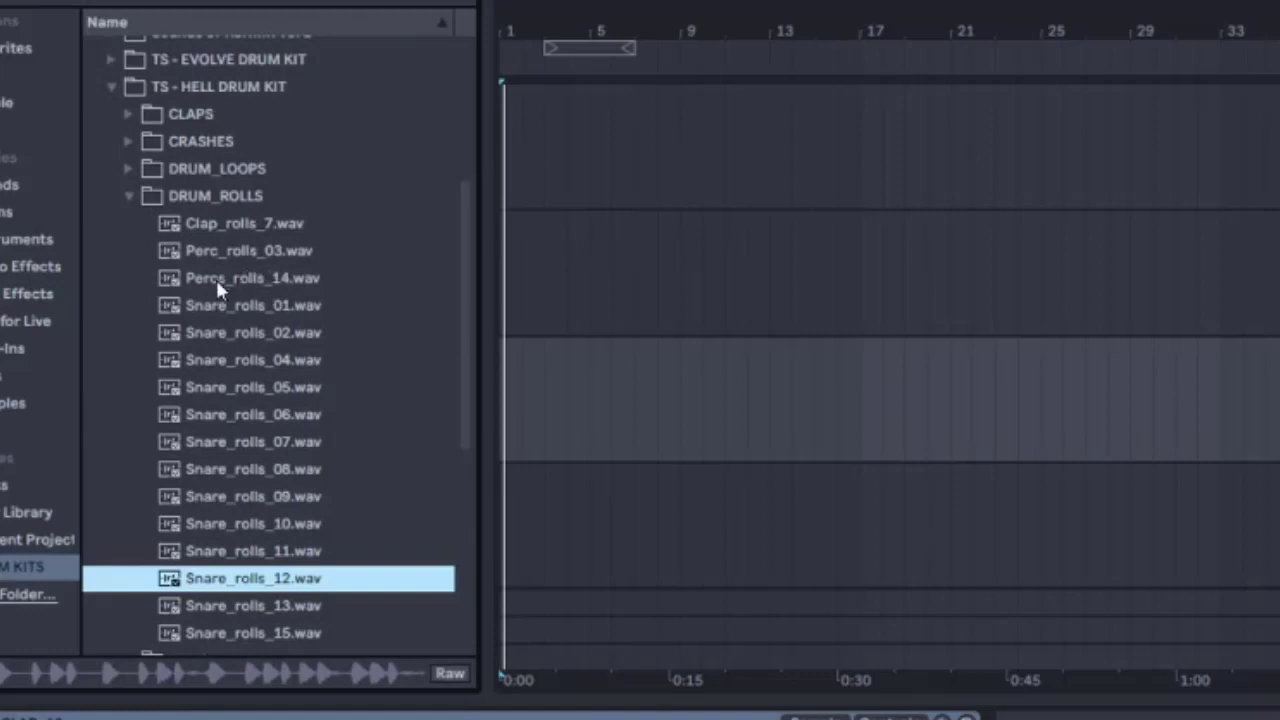
pyautogui.scroll(2, 220, 300)
pyautogui.click(129, 340)
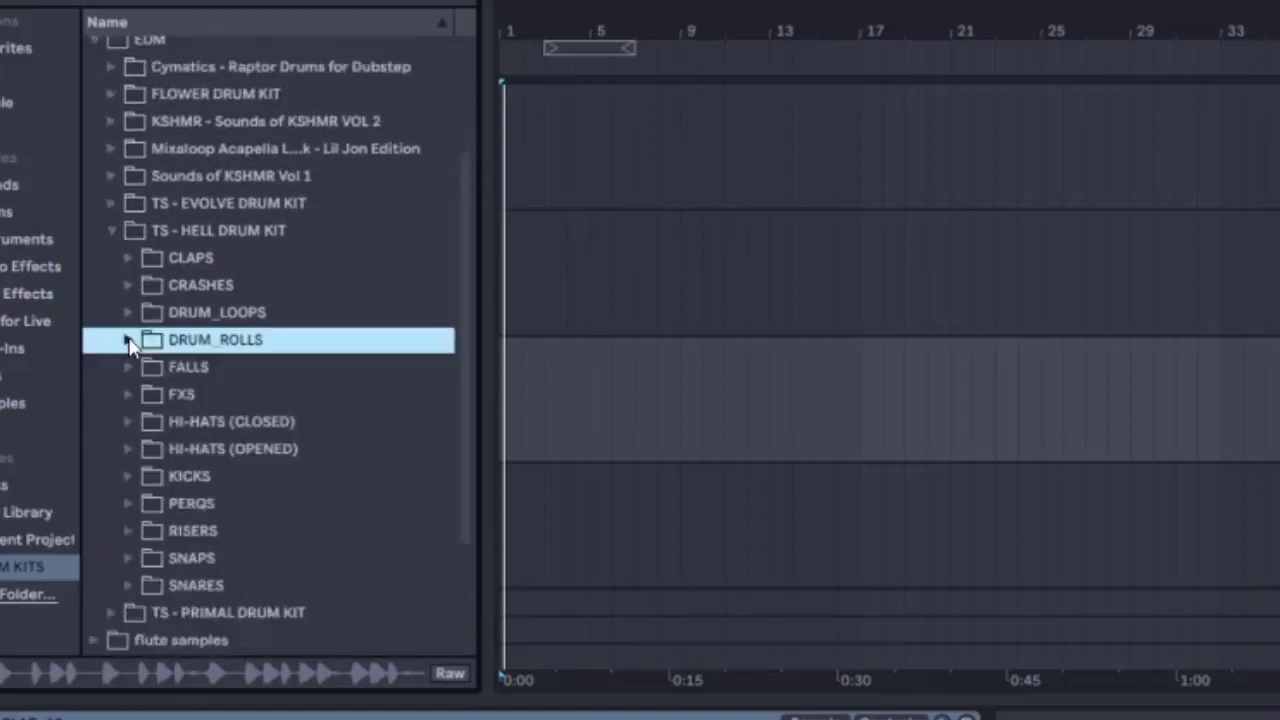